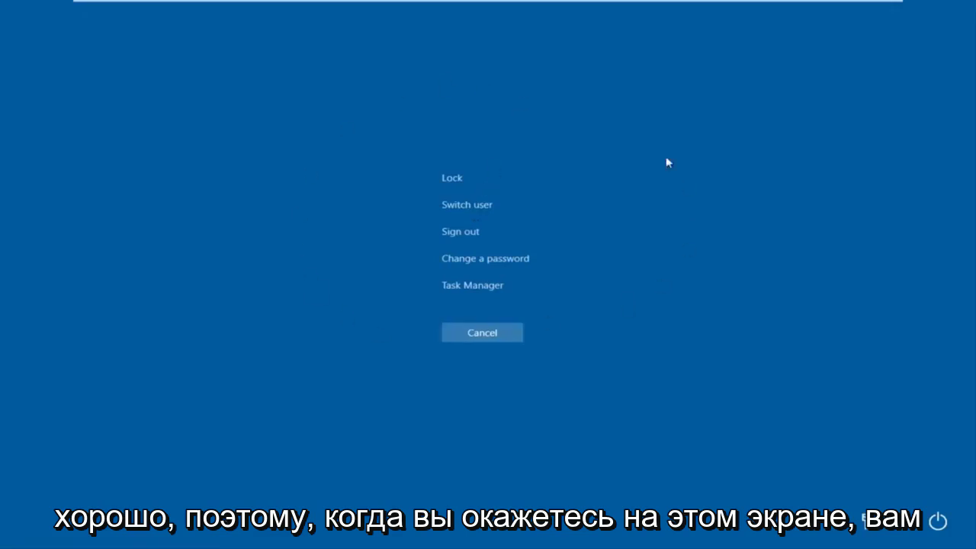
# Open Task Manager from the Windows security screen and position its window.
pyautogui.click(471, 287)
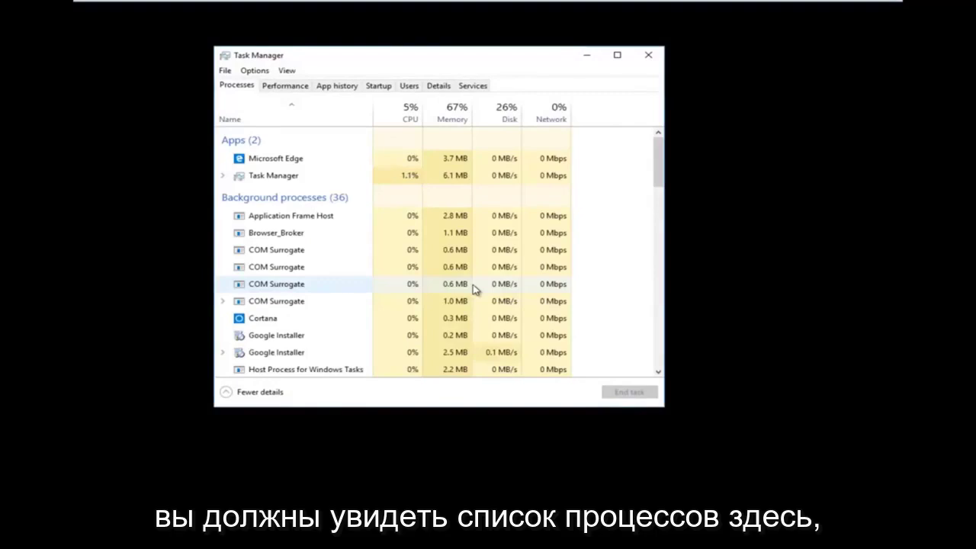
pyautogui.moveTo(493, 60); pyautogui.dragTo(575, 78)
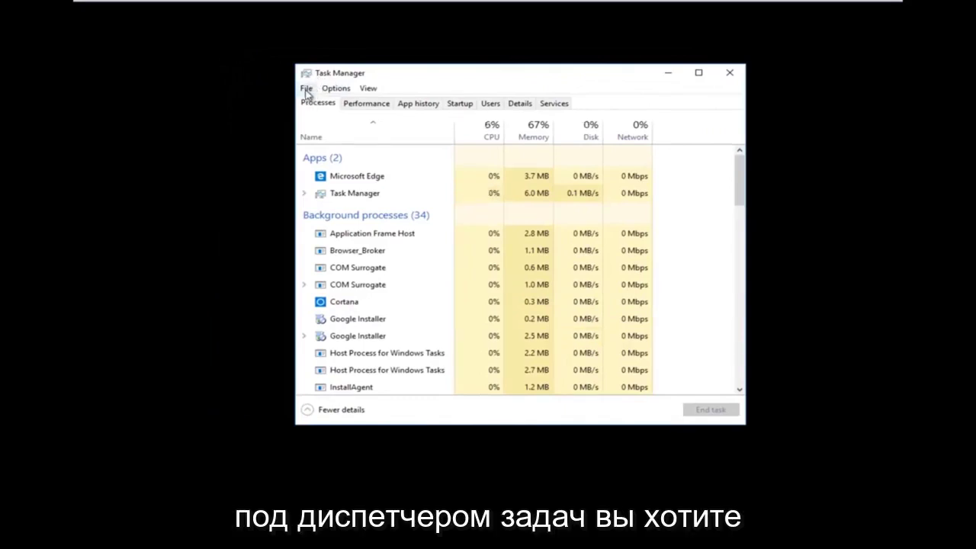
# Create a new task 'regedit' with administrative privileges enabled.
pyautogui.click(306, 89)
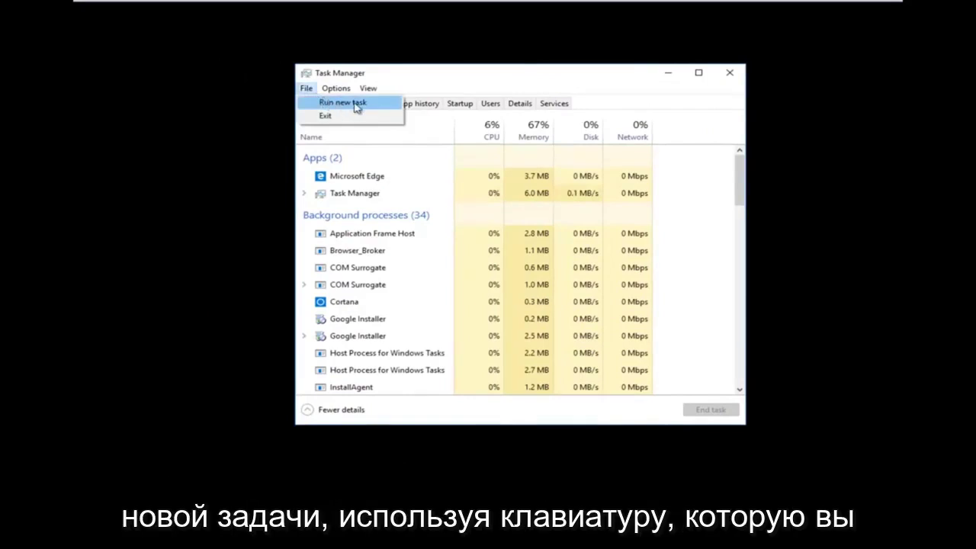
pyautogui.click(355, 106)
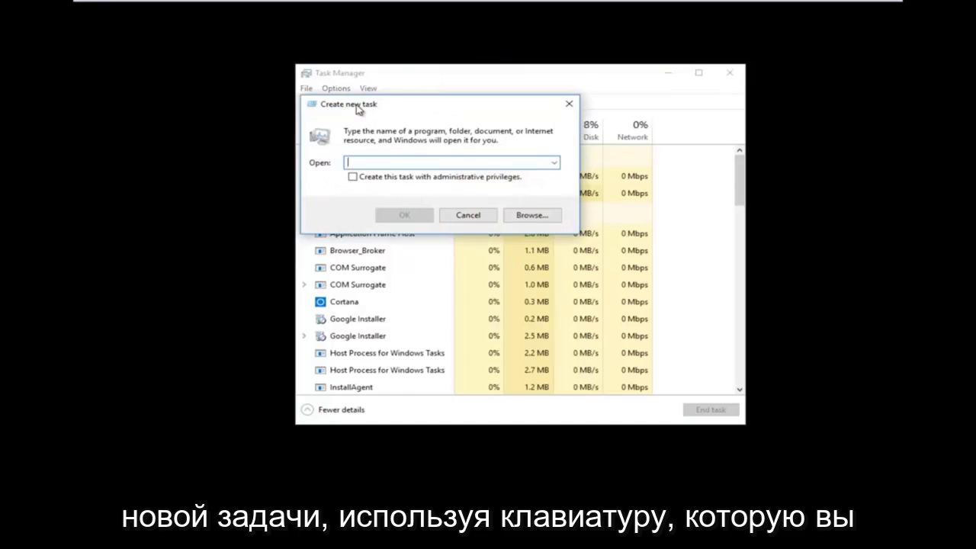
pyautogui.write('reg')
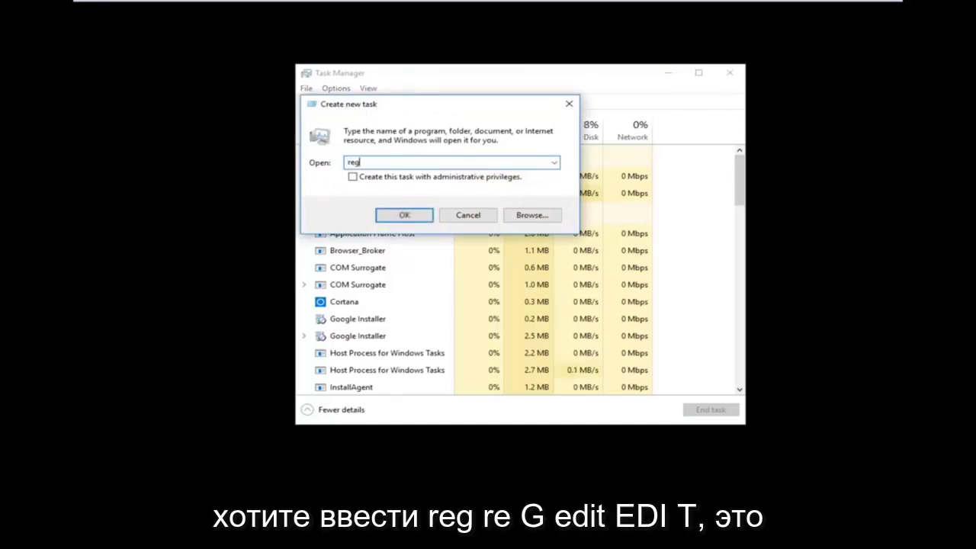
pyautogui.write('edit')
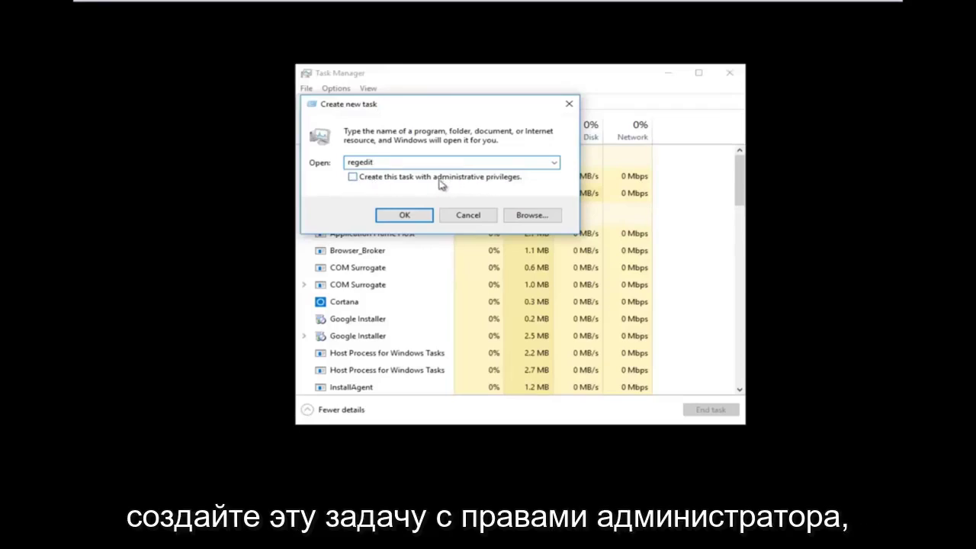
pyautogui.click(352, 178)
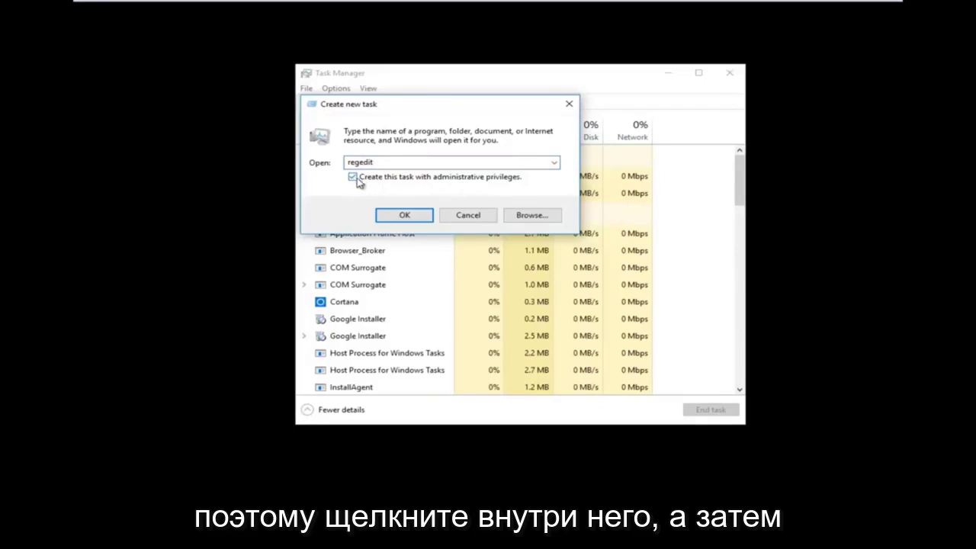
# Launch Registry Editor as administrator and expand HKEY_LOCAL_MACHINE and its SOFTWARE key.
pyautogui.click(387, 217)
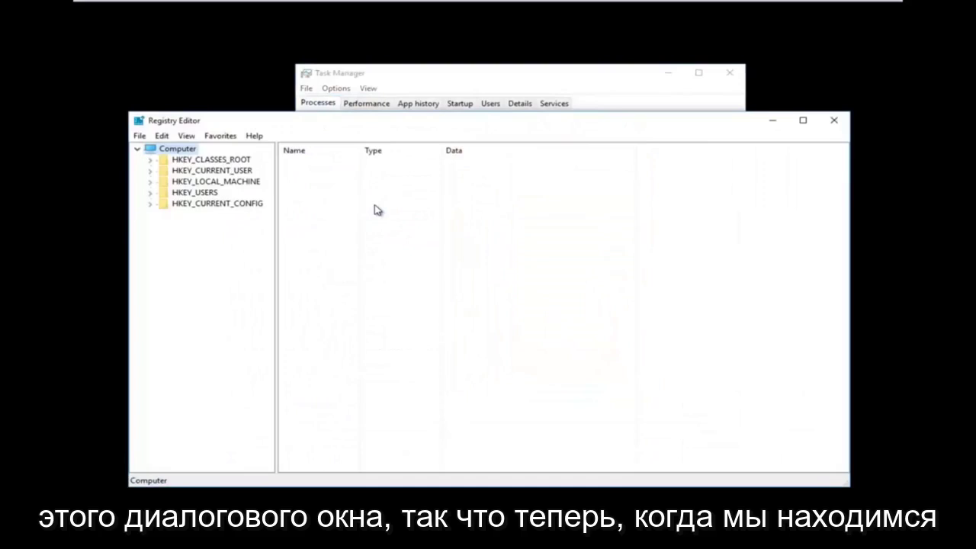
pyautogui.moveTo(377, 125); pyautogui.dragTo(404, 92)
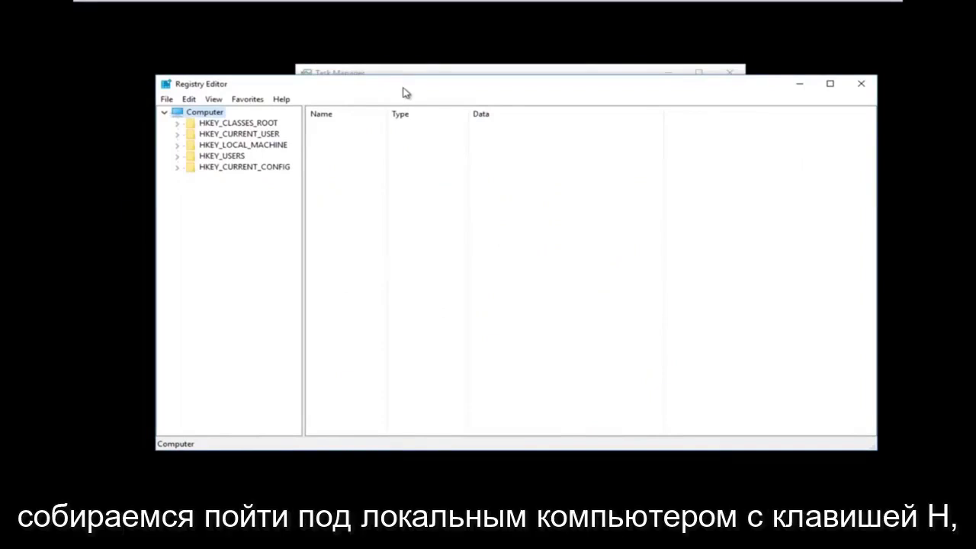
pyautogui.click(176, 147)
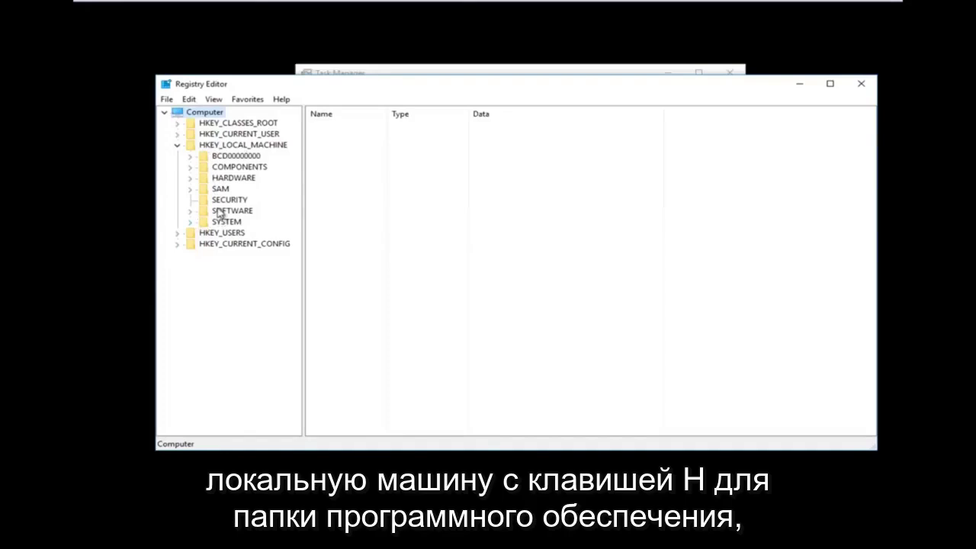
pyautogui.click(191, 213)
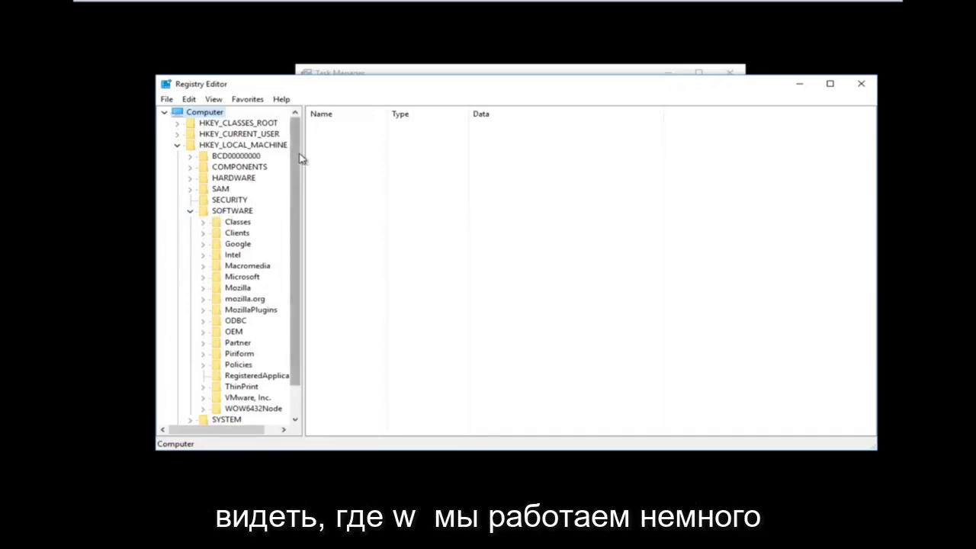
# Widen the key tree, then expand Microsoft, Windows NT and its CurrentVersion subkey.
pyautogui.moveTo(301, 153); pyautogui.dragTo(362, 152)
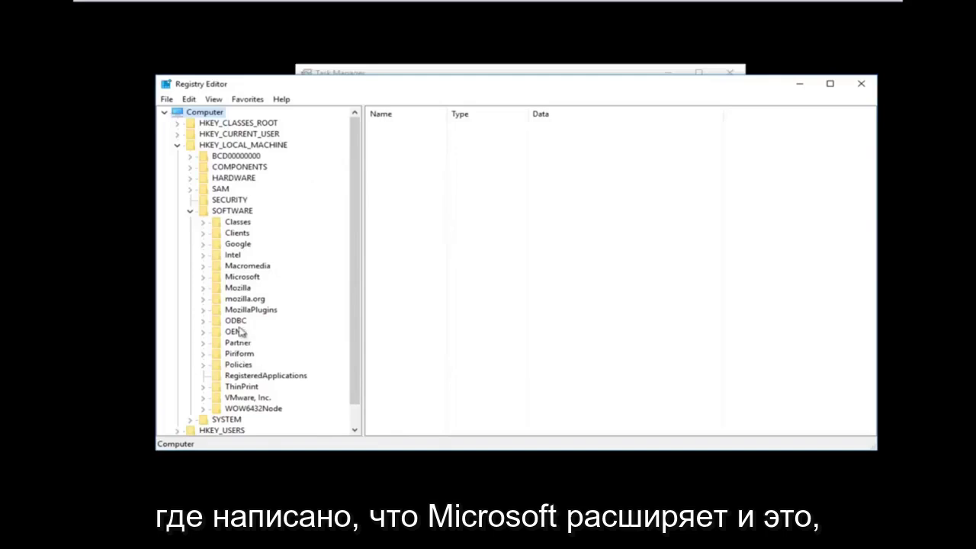
pyautogui.click(203, 277)
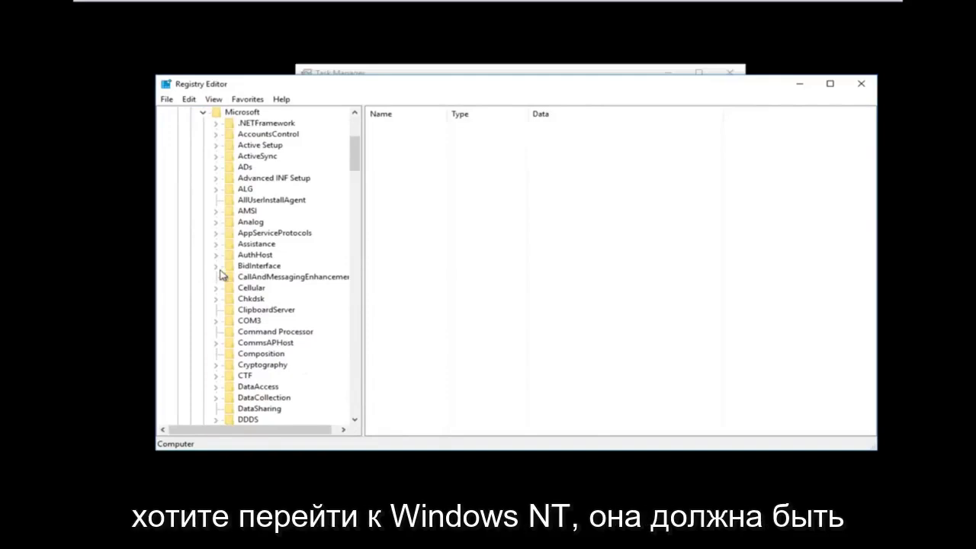
pyautogui.moveTo(355, 168); pyautogui.dragTo(319, 378)
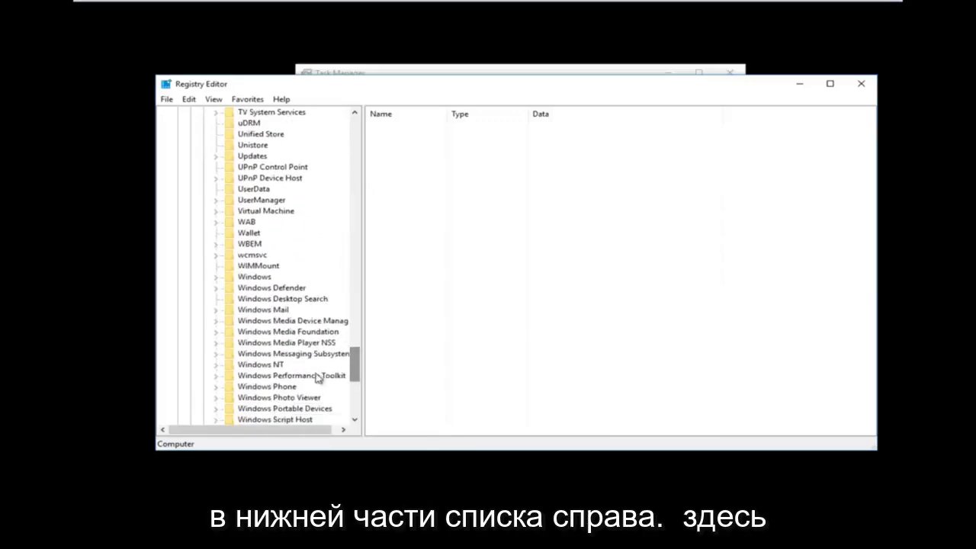
pyautogui.click(263, 364)
pyautogui.scroll(-2, 252, 335)
pyautogui.click(217, 299)
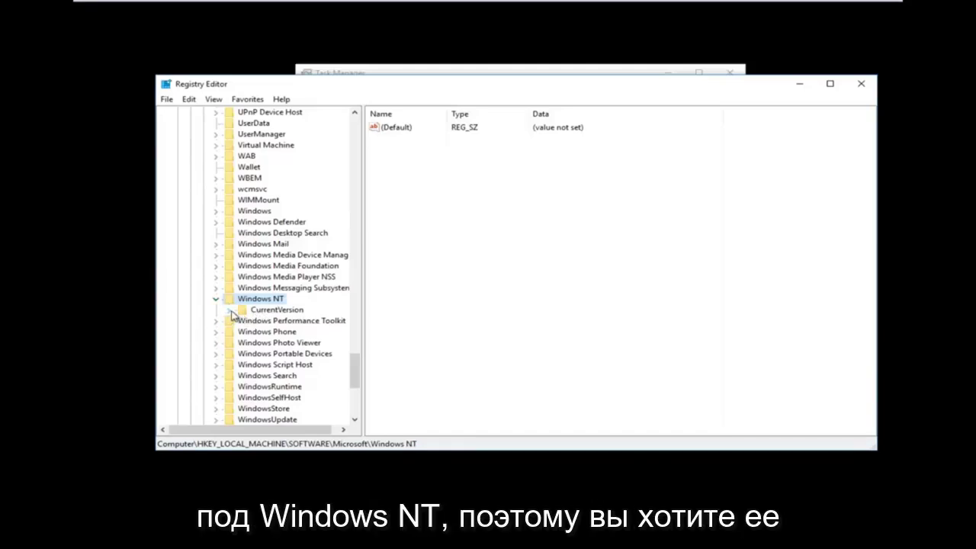
pyautogui.click(232, 310)
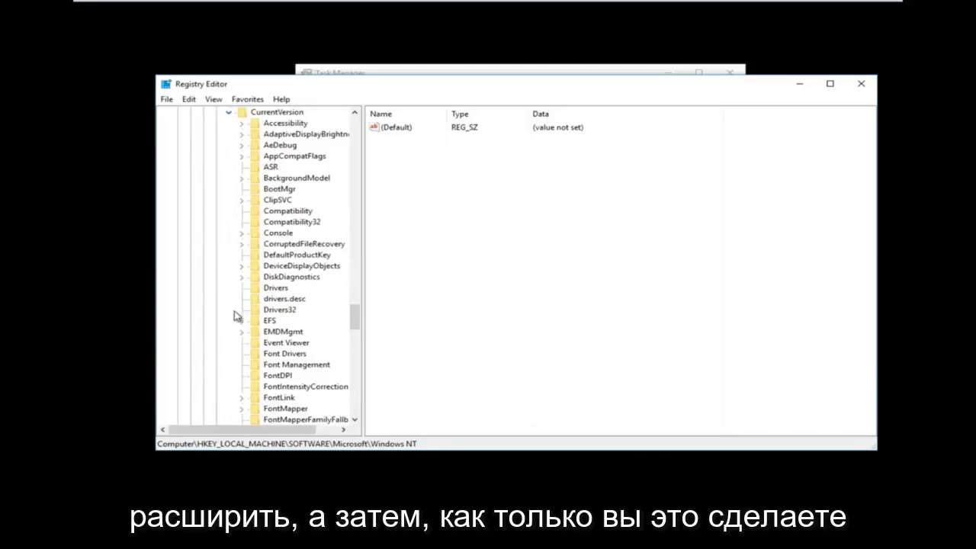
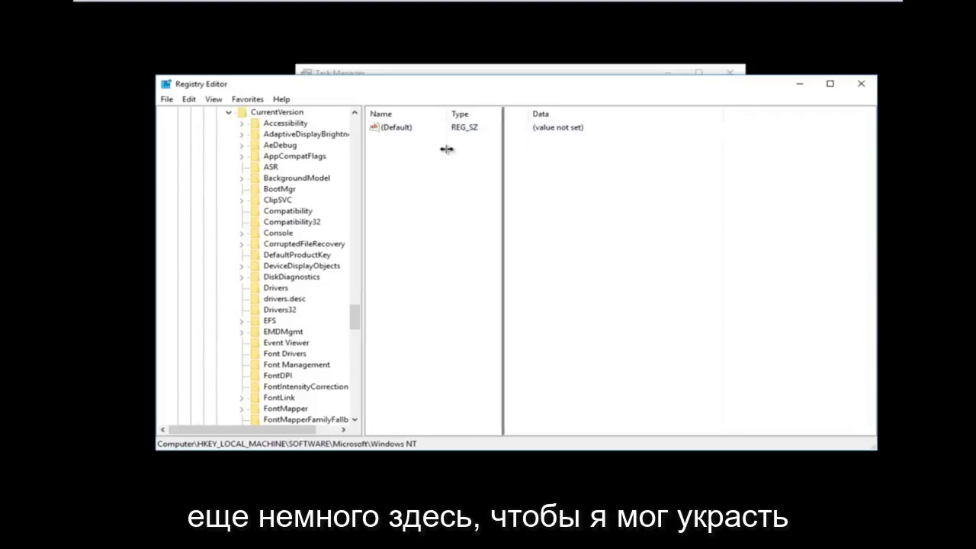
# Widen the key tree pane and scroll down toward the Winlogon key under CurrentVersion.
pyautogui.moveTo(447, 149); pyautogui.dragTo(425, 150)
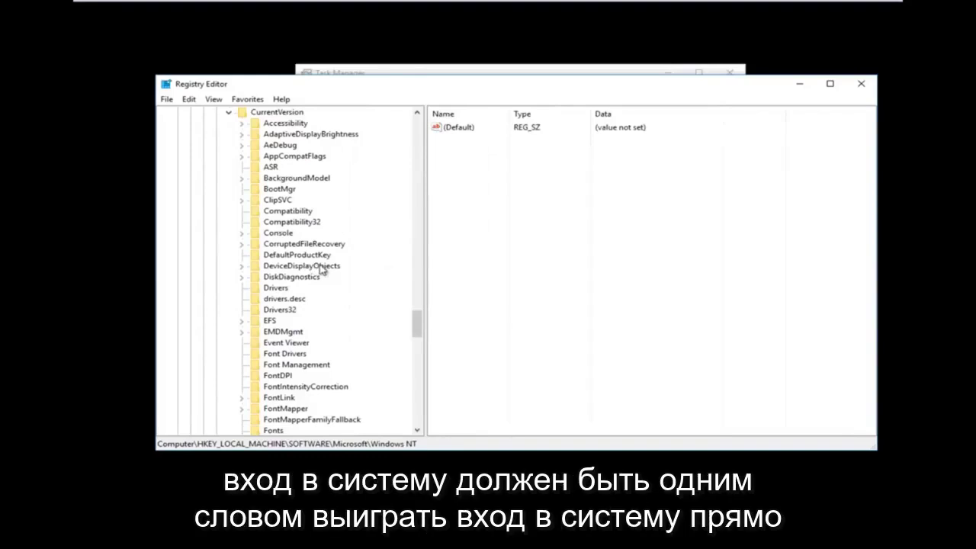
pyautogui.scroll(-8, 319, 271)
pyautogui.scroll(-13, 320, 278)
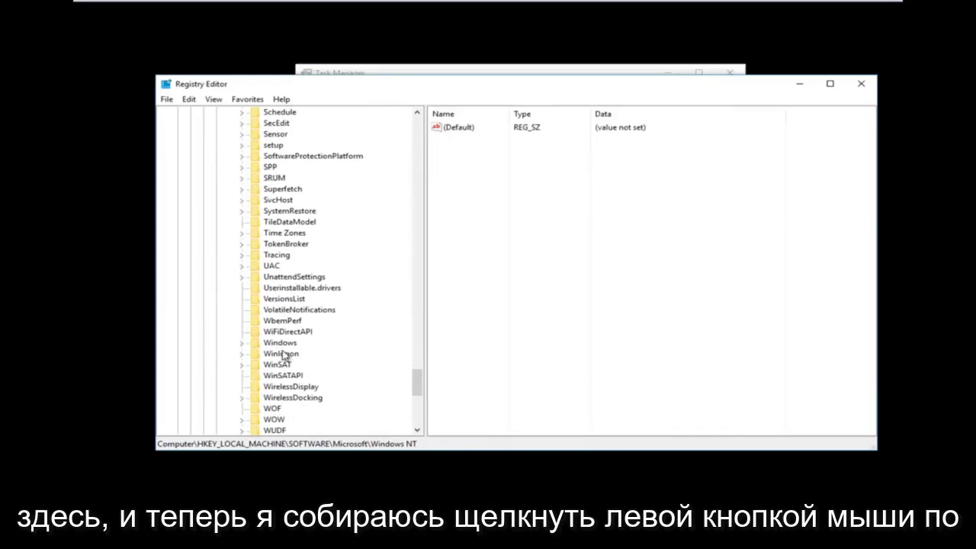
# Select the Winlogon key and scroll its values down to the Shell entry reading explorer.exe.
pyautogui.click(279, 354)
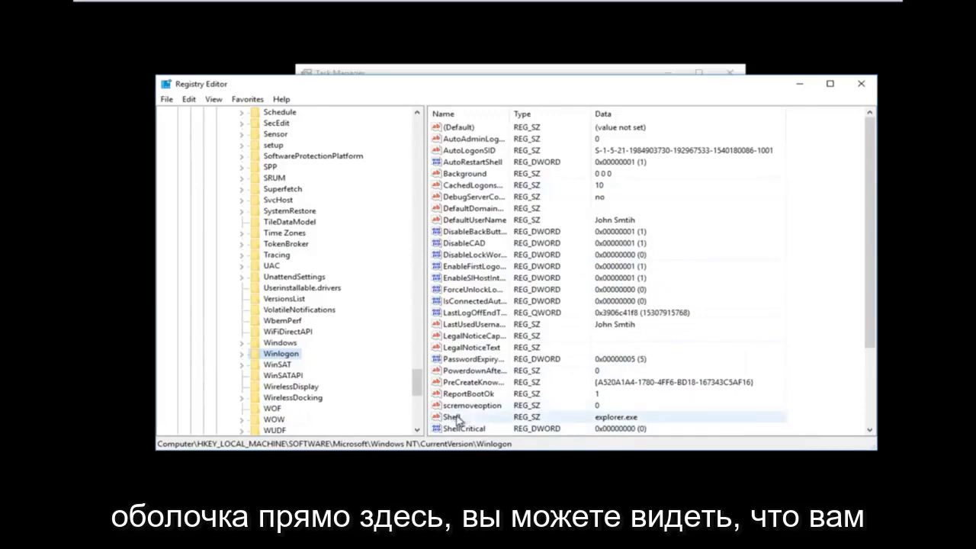
pyautogui.scroll(-3, 601, 302)
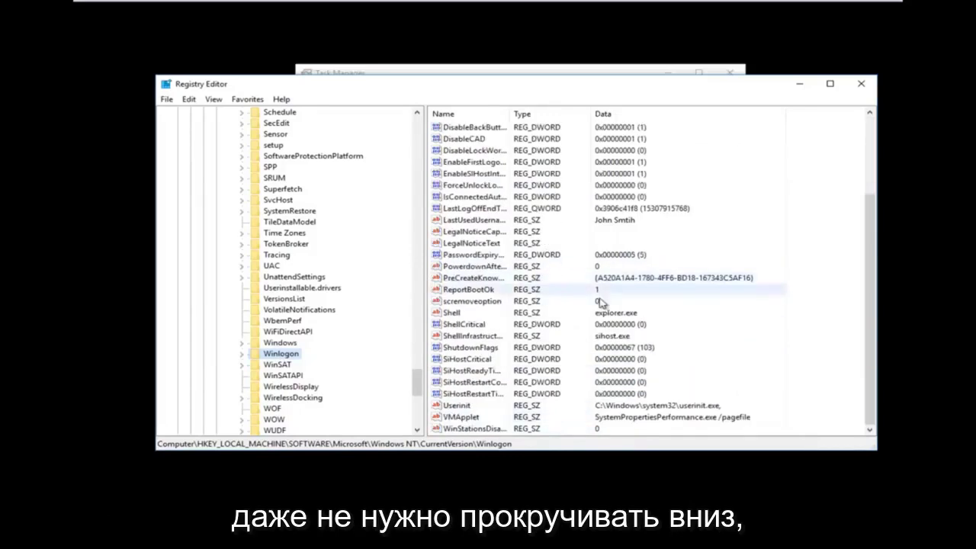
# Open Shell in the Edit String dialog and place the cursor after explorer.exe in Value data.
pyautogui.doubleClick(454, 317)
pyautogui.moveTo(283, 135); pyautogui.dragTo(522, 196)
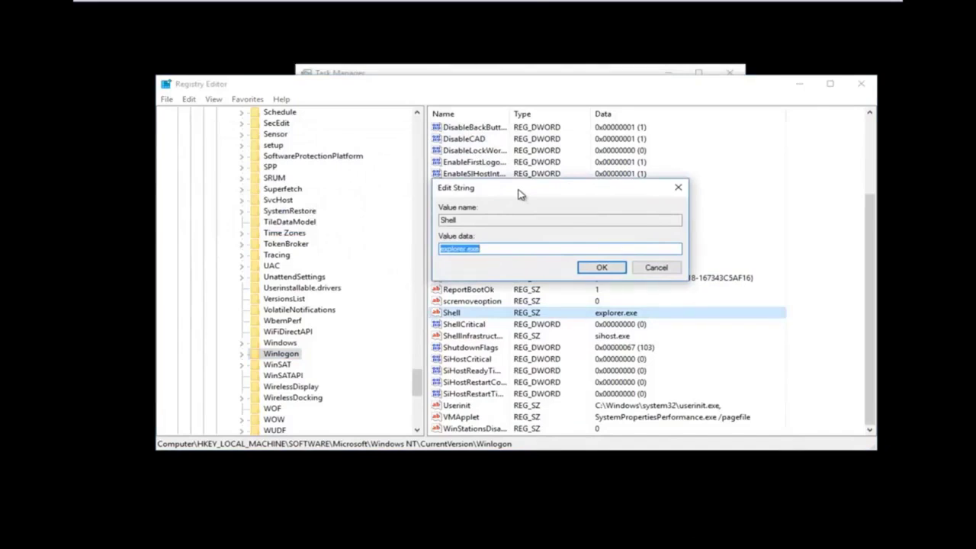
pyautogui.click(465, 250)
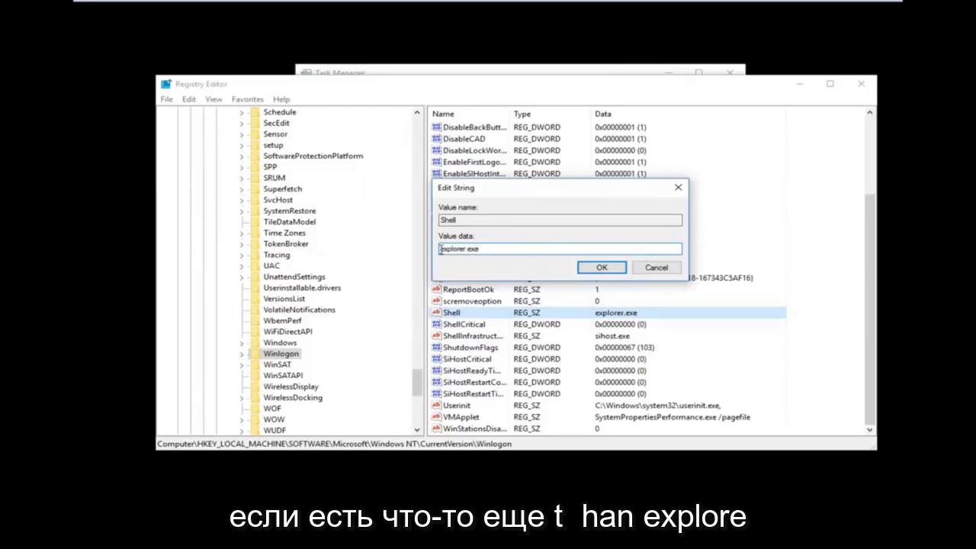
pyautogui.click(474, 250)
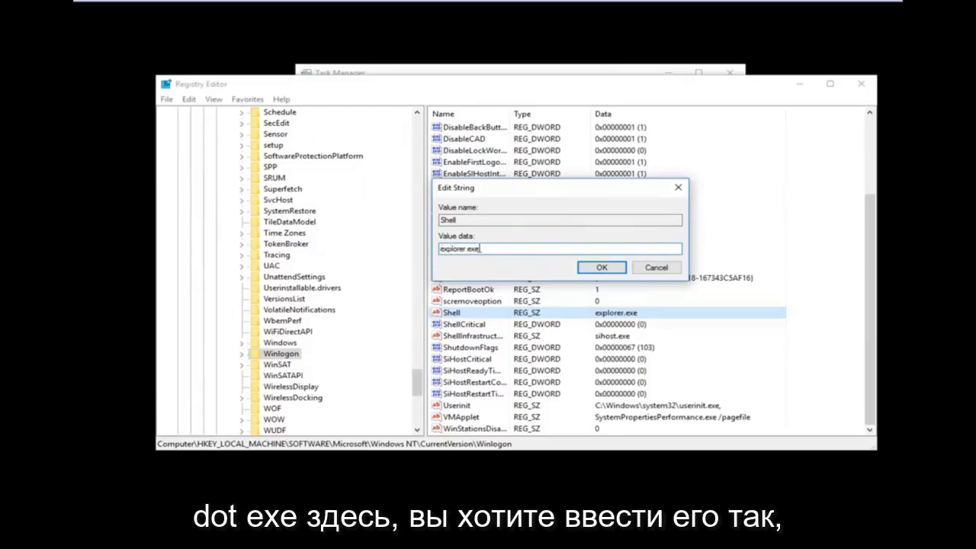
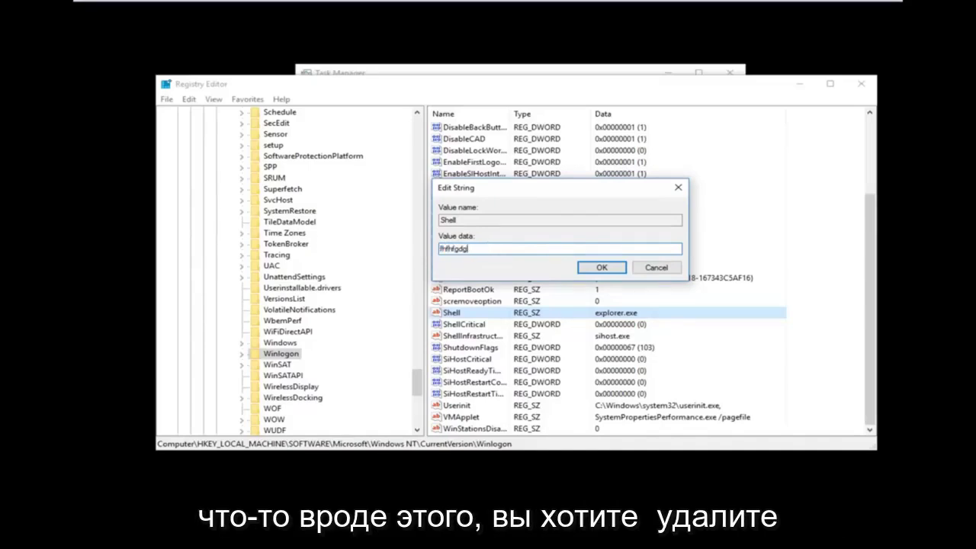
# Erase the bogus Shell value data so it can be replaced with explorer.exe.
pyautogui.press('BackSpace')
pyautogui.press('BackSpace')
pyautogui.press('BackSpace')
pyautogui.press('BackSpace')
pyautogui.press('BackSpace')
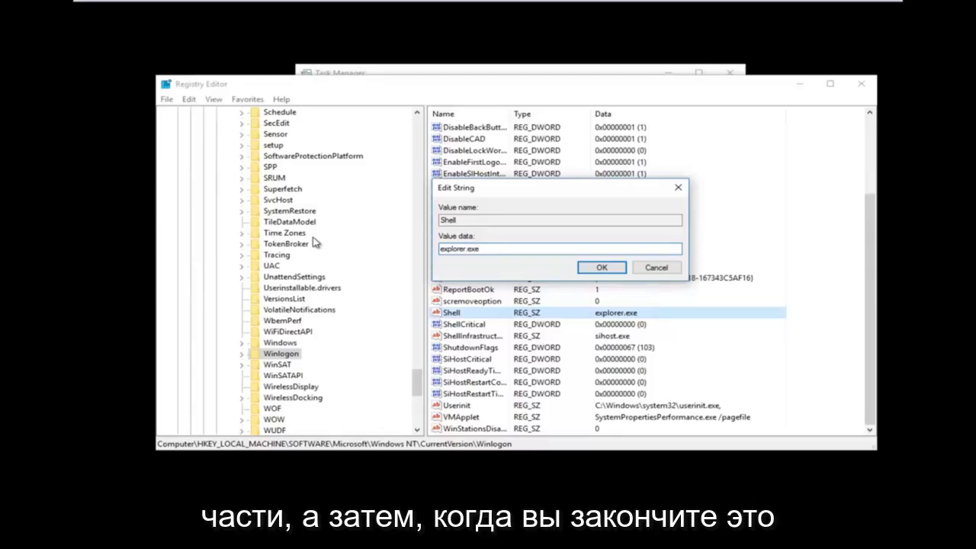
# Confirm the Shell value as explorer.exe and close Registry Editor.
pyautogui.click(598, 270)
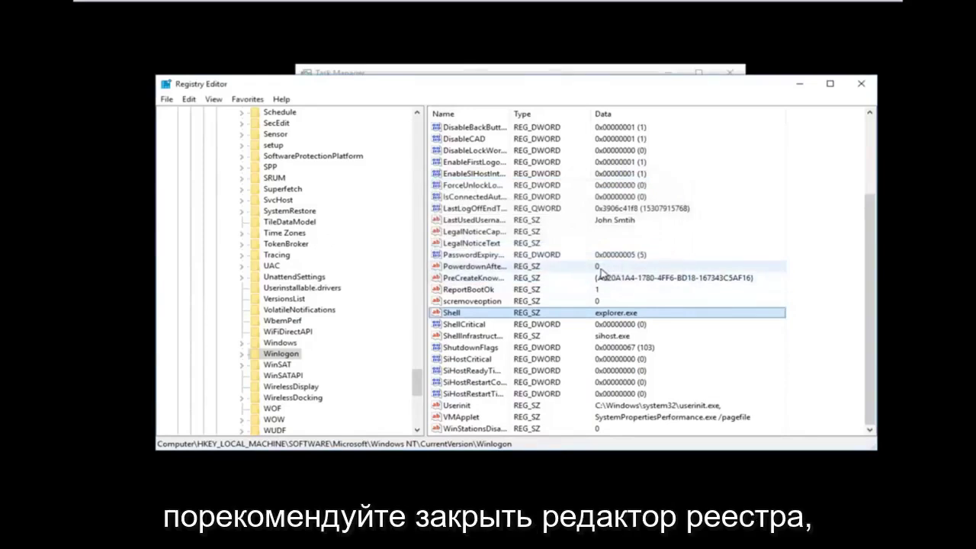
pyautogui.click(869, 88)
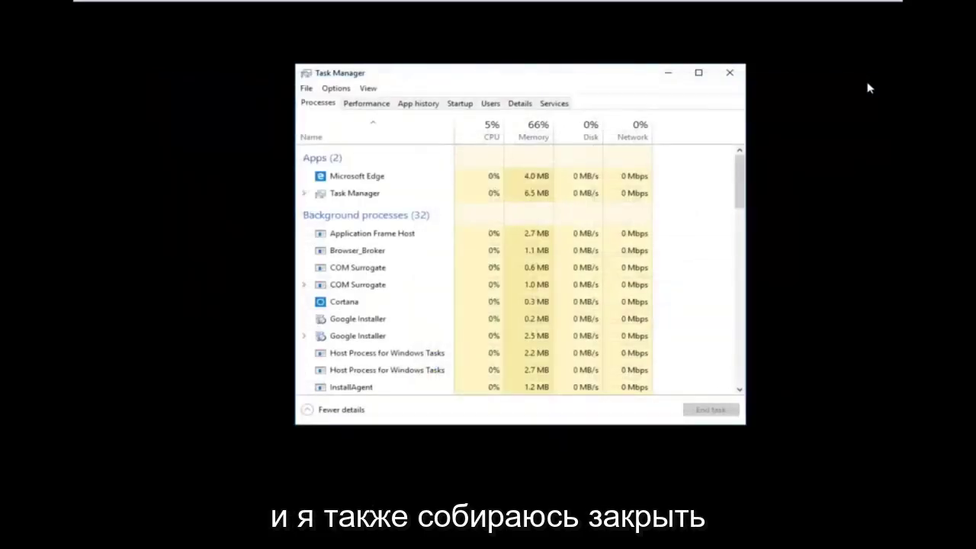
# Close Task Manager.
pyautogui.click(732, 80)
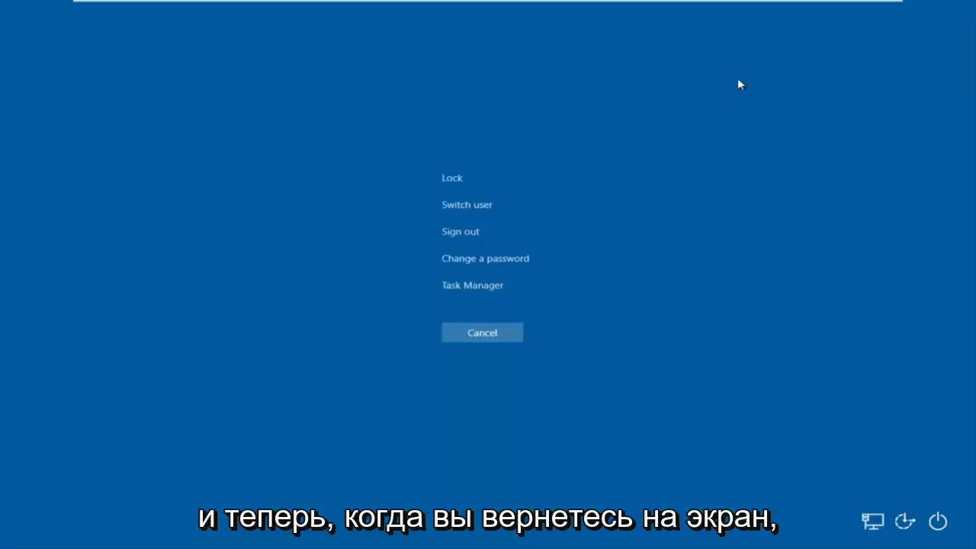
# Choose Update and restart from the security screen's power options.
pyautogui.click(938, 525)
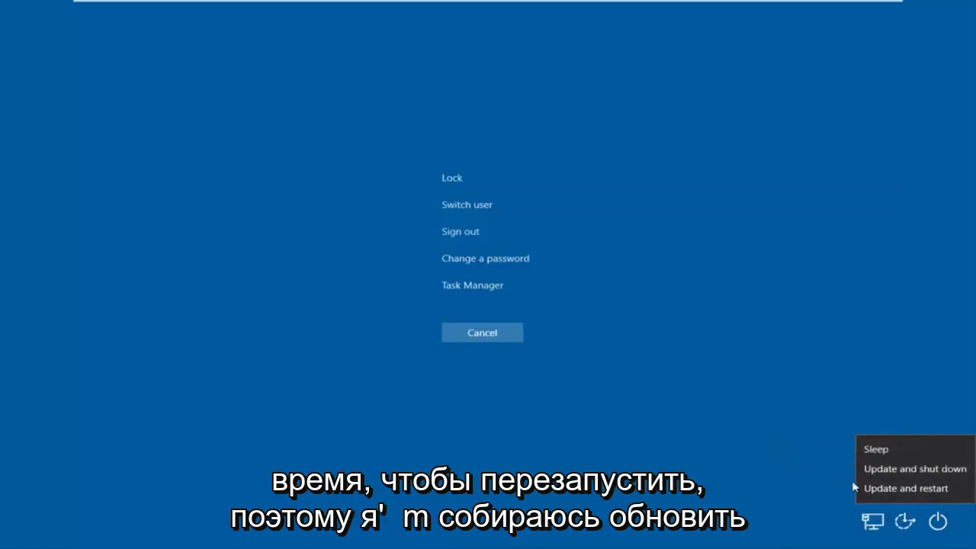
pyautogui.click(881, 486)
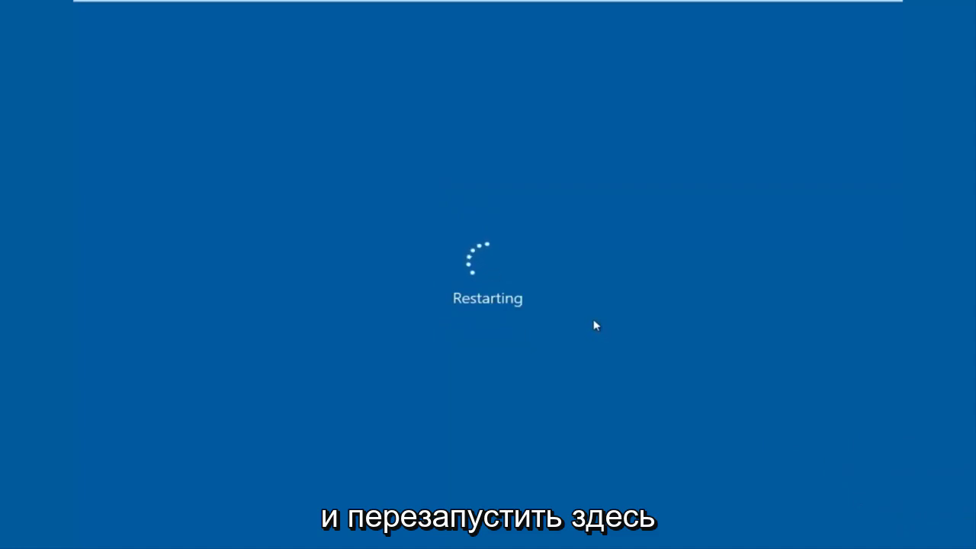